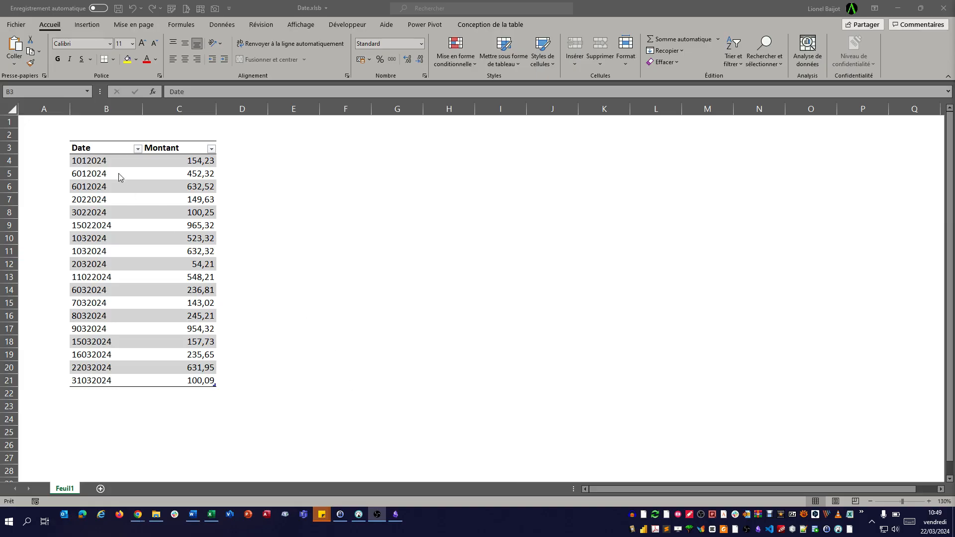
- Examine the text-formatted entries in the Date column of the table
click(109, 144)
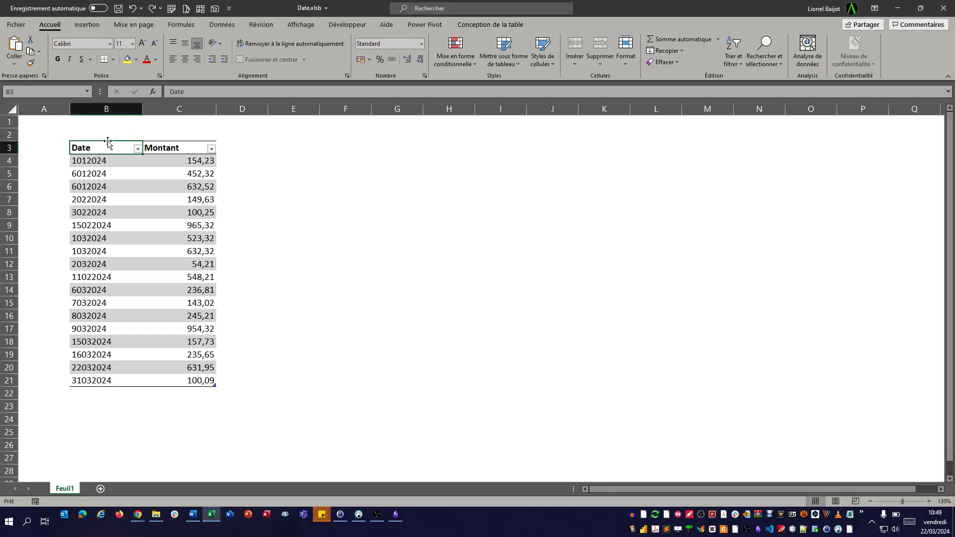
click(106, 142)
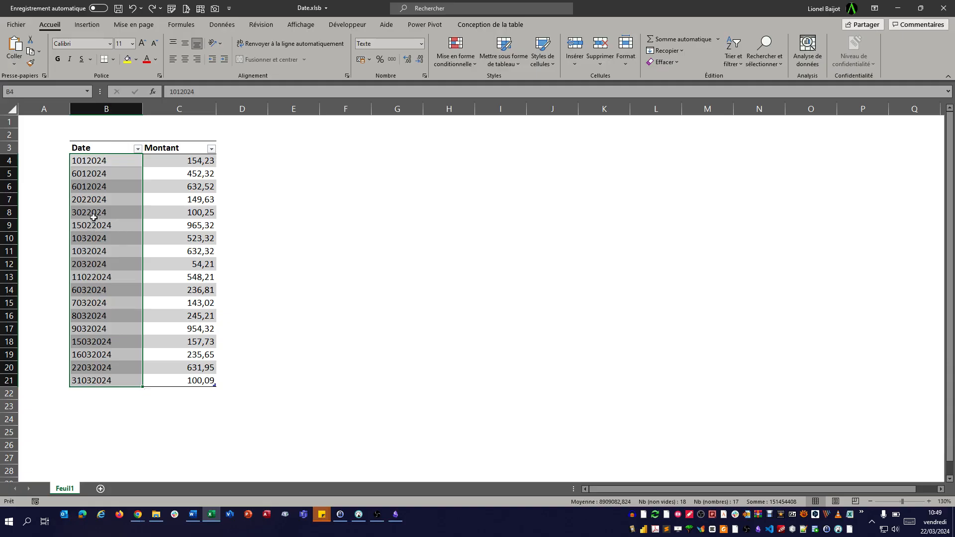
click(88, 160)
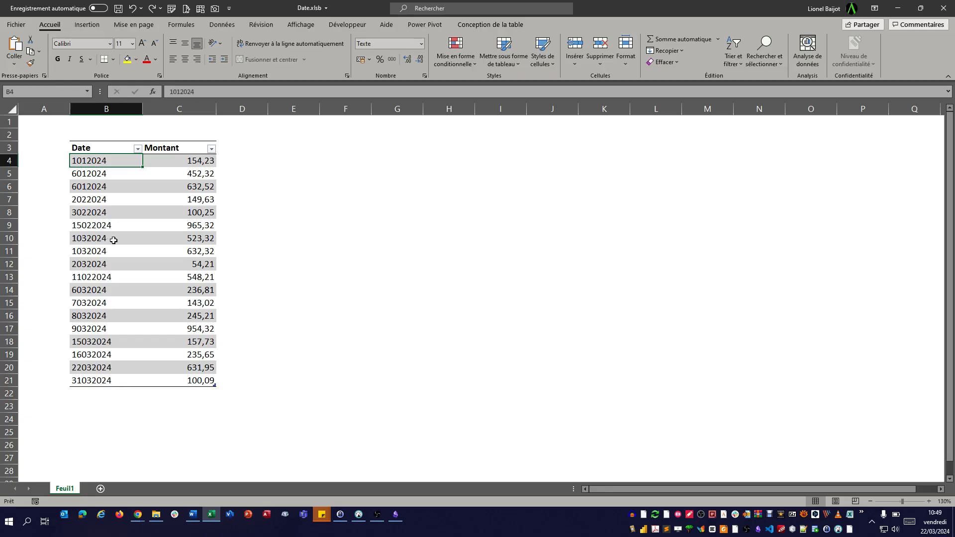
click(113, 240)
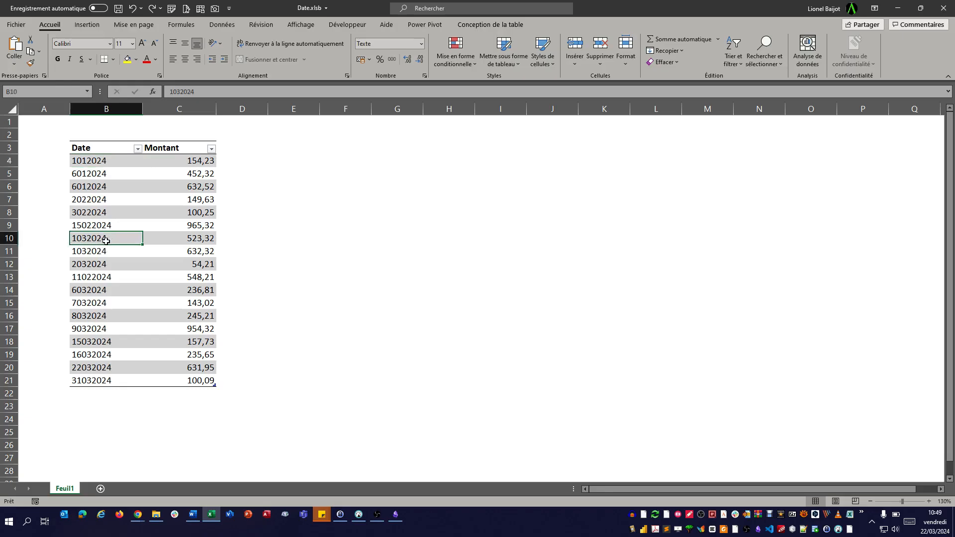
click(97, 226)
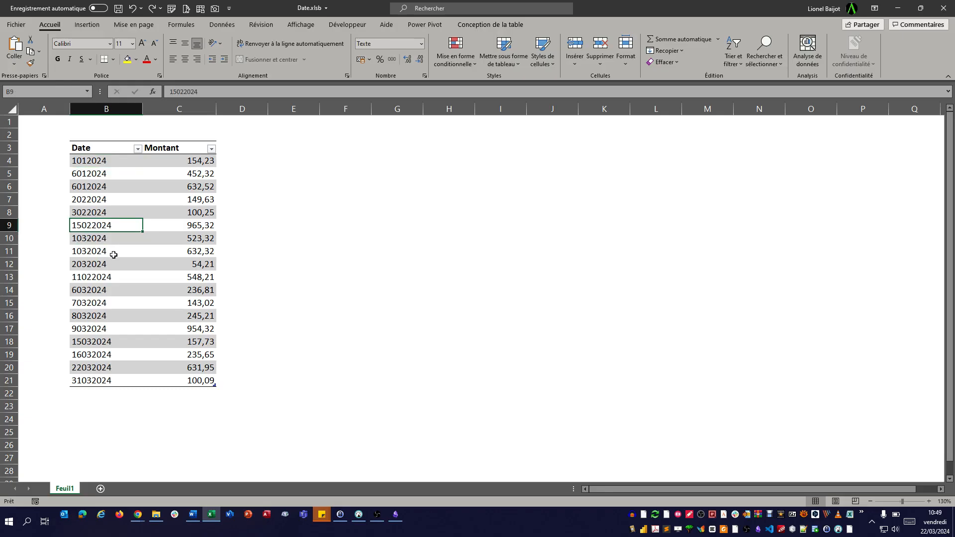
- Sort the Date column from smallest to largest, then undo the sort
click(137, 149)
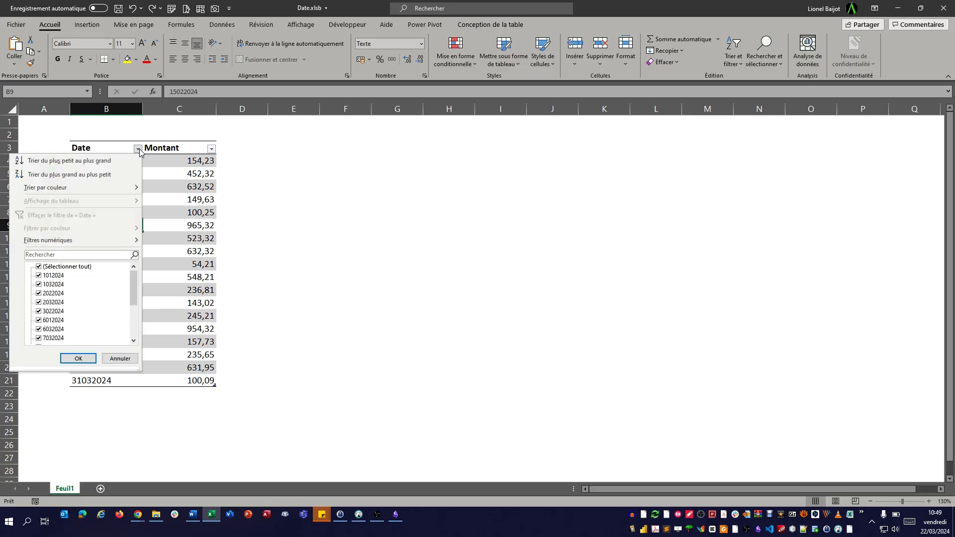
click(73, 161)
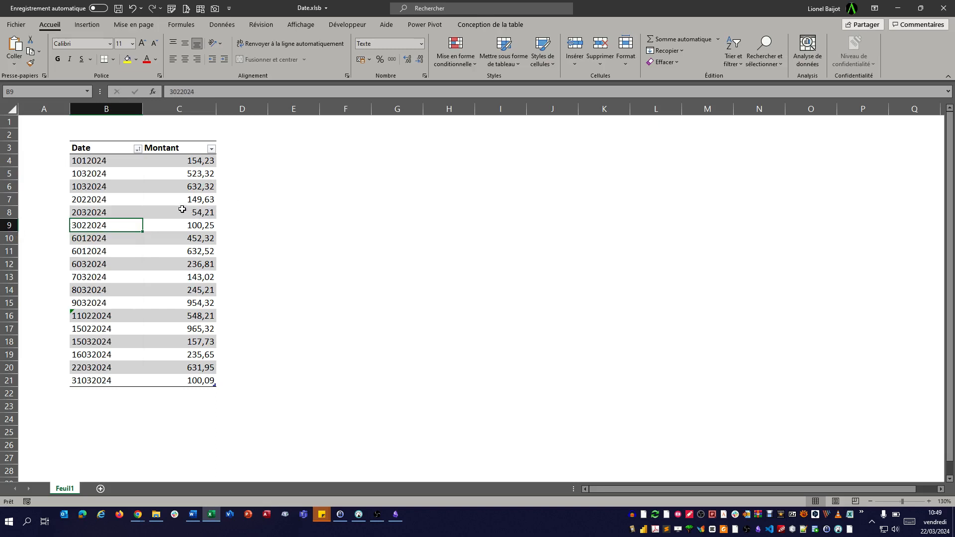
click(108, 240)
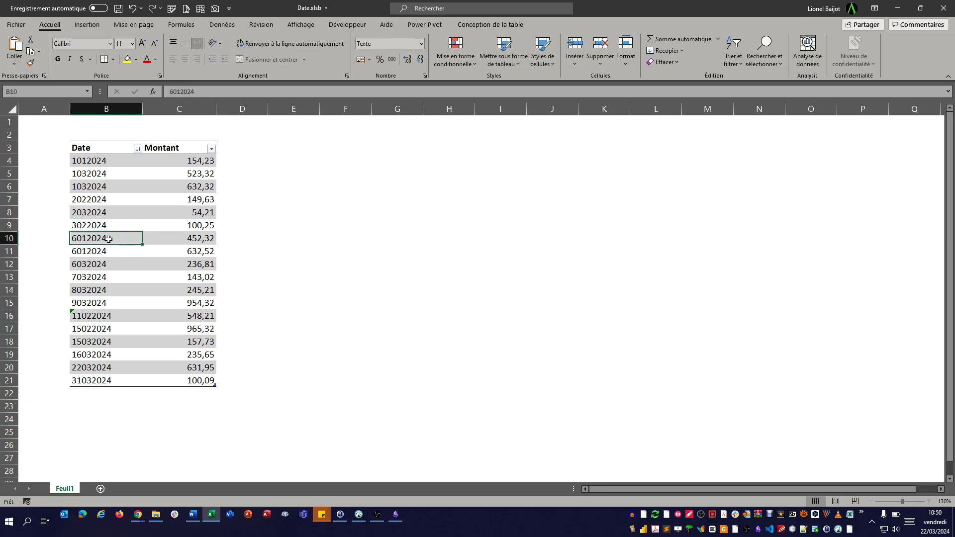
click(133, 8)
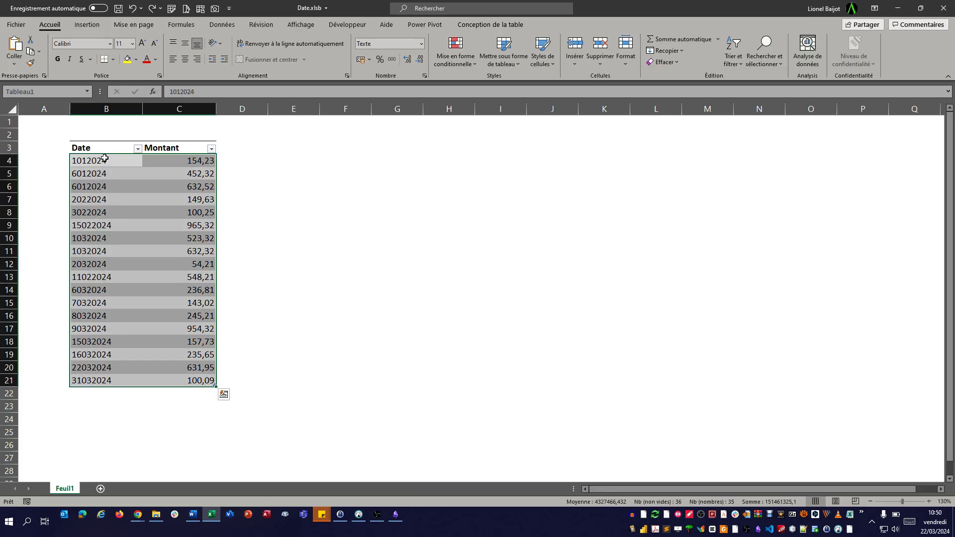
- Apply the Date courte number format to the Date column's values, then undo it
drag(102, 160, 100, 376)
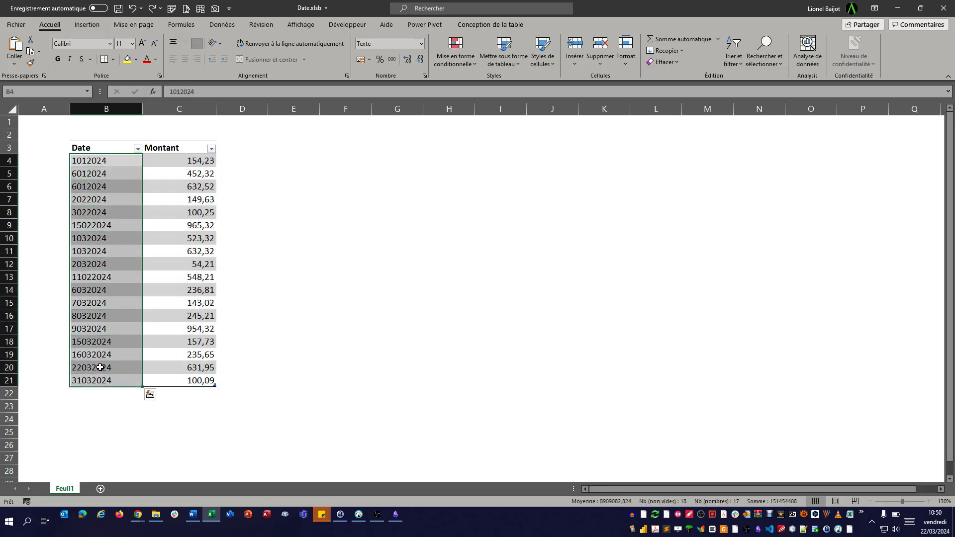
click(421, 45)
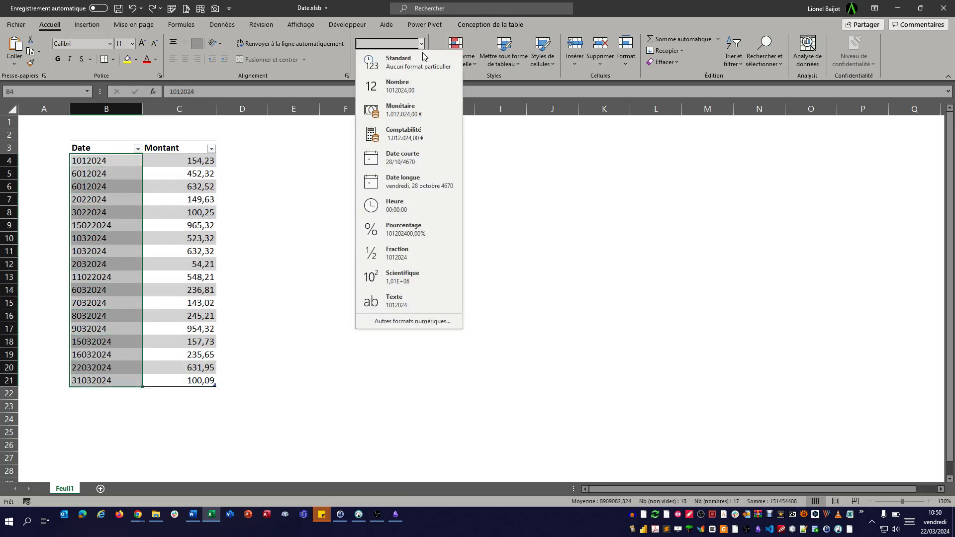
click(420, 161)
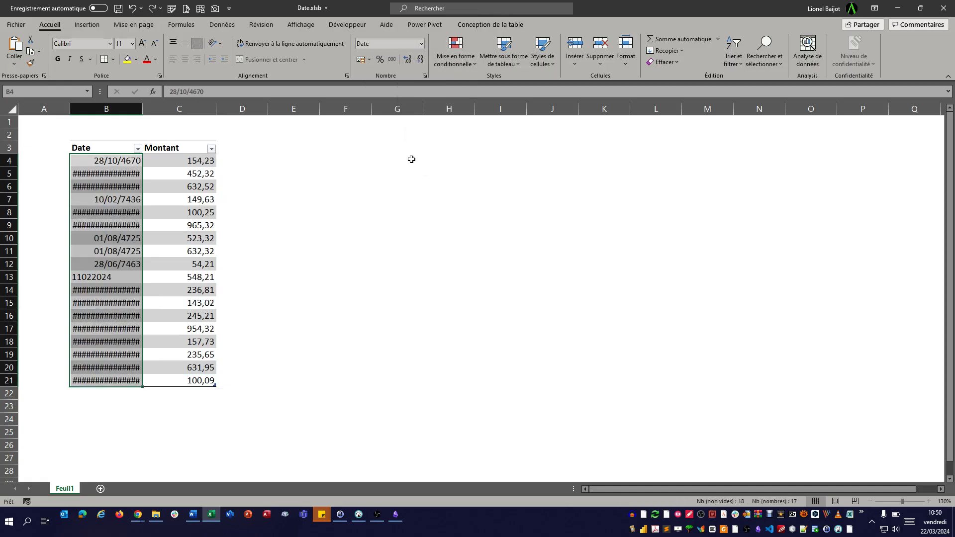
click(132, 9)
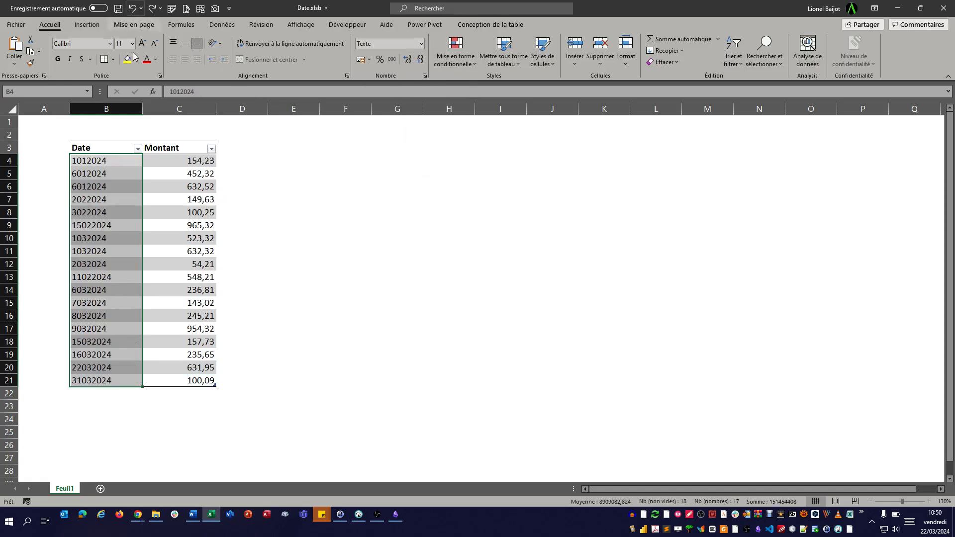
click(253, 159)
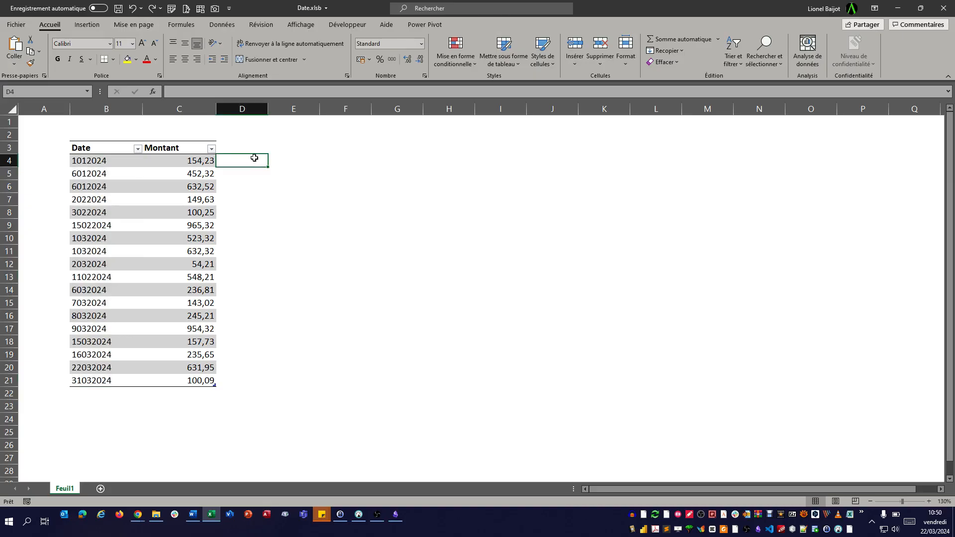
text(=TEXTE()
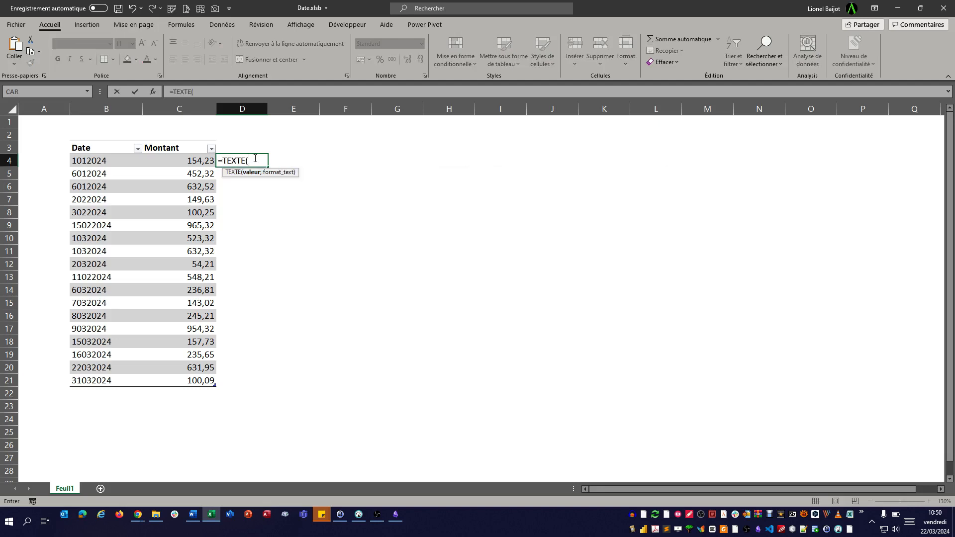
key(Left)
key(Left)
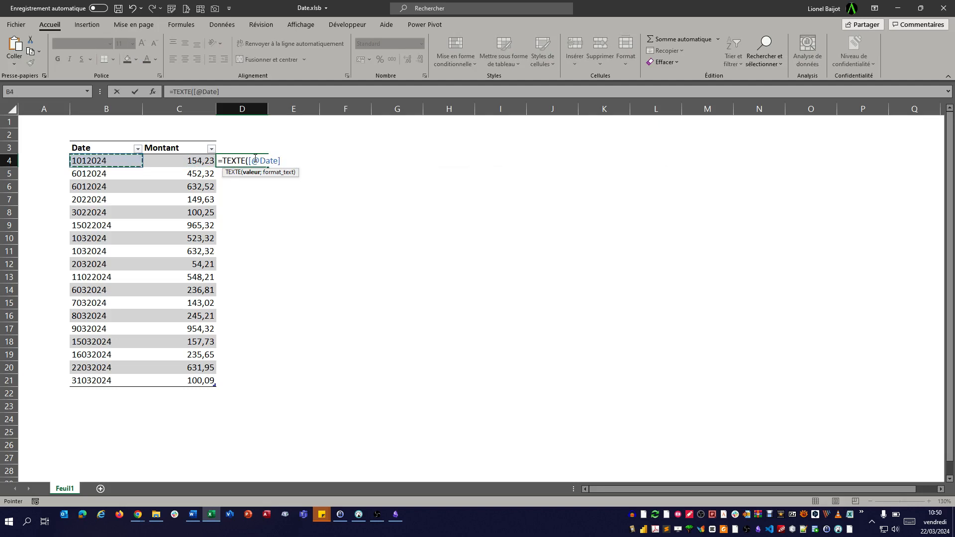
text(;)
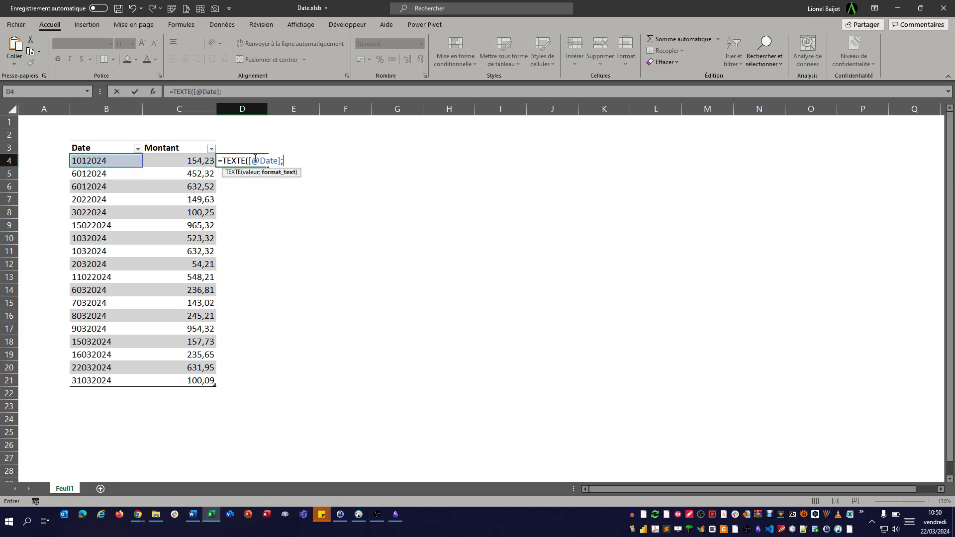
text("jj/mm/aaa )
text("))
key(Return)
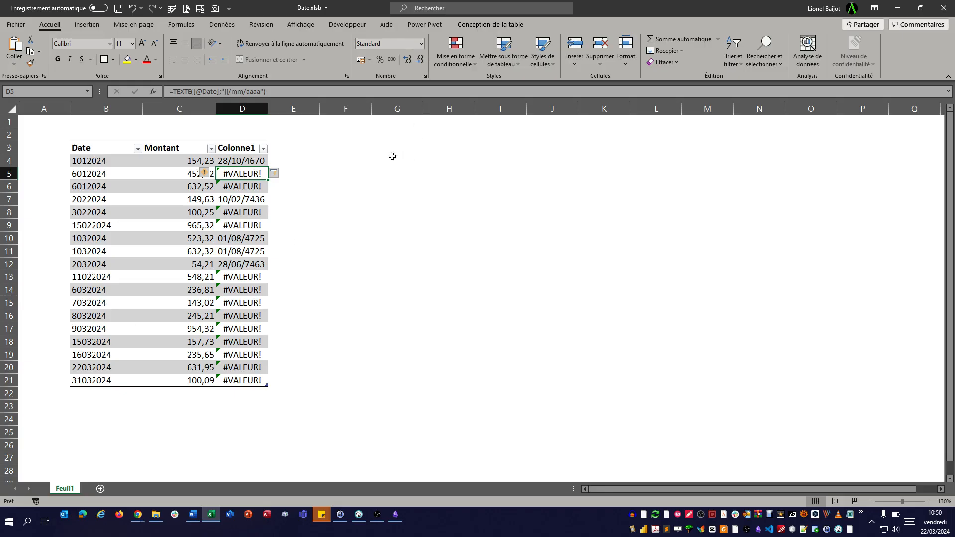
- Replace the TEXTE format argument in D4's formula with "00/00/0000"
click(247, 161)
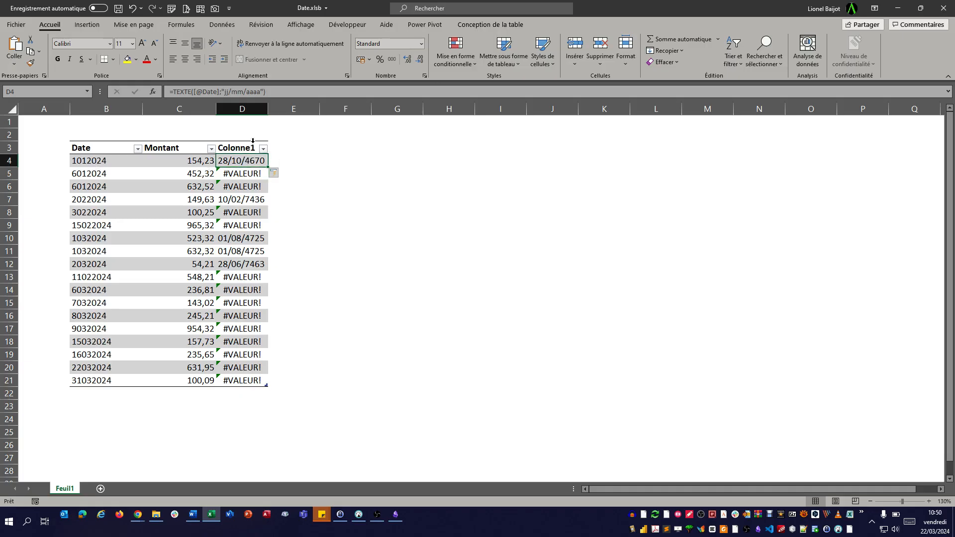
double_click(254, 92)
drag(241, 92, 225, 94)
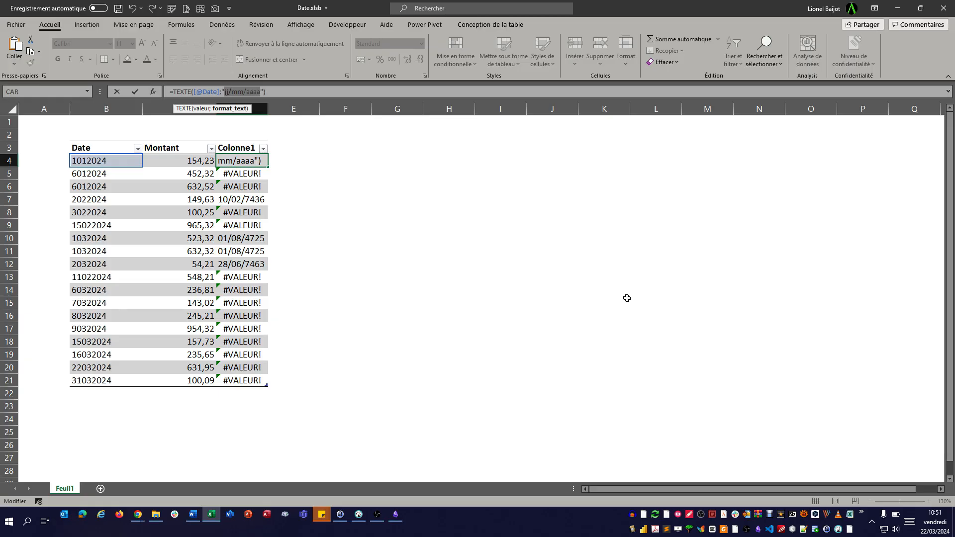
text(00)
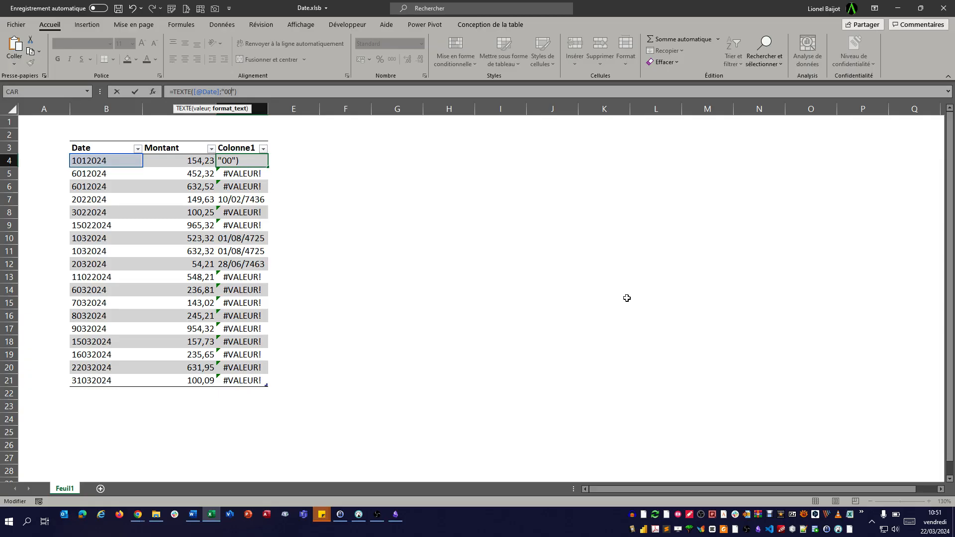
text(/00/0000)
key(Right)
key(Return)
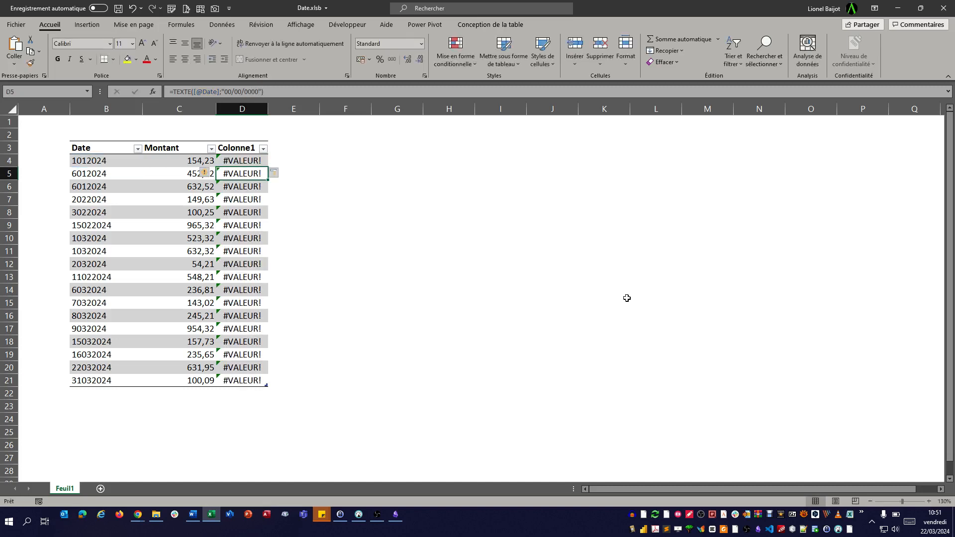
- Escape the slashes in the format argument so D4's formula uses "00\/00\/0000"
key(Up)
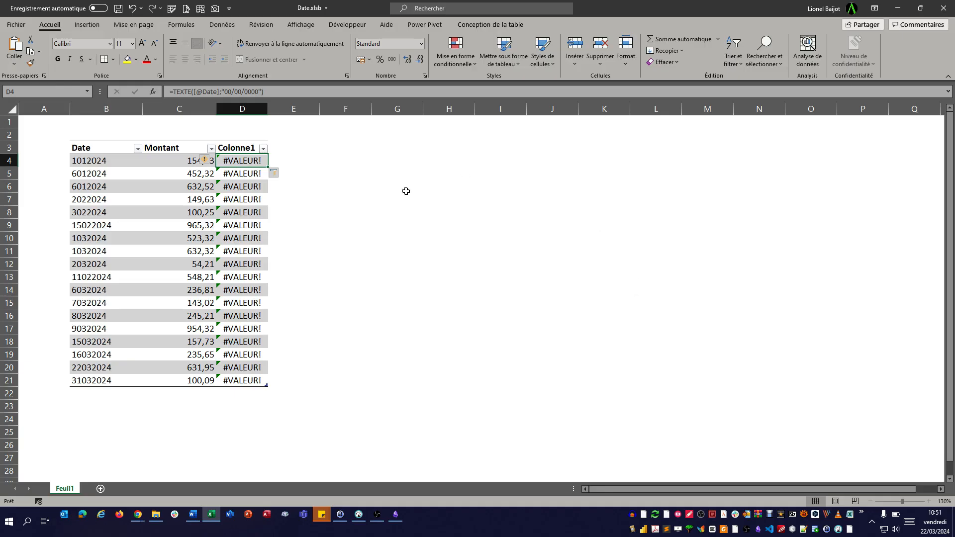
click(239, 94)
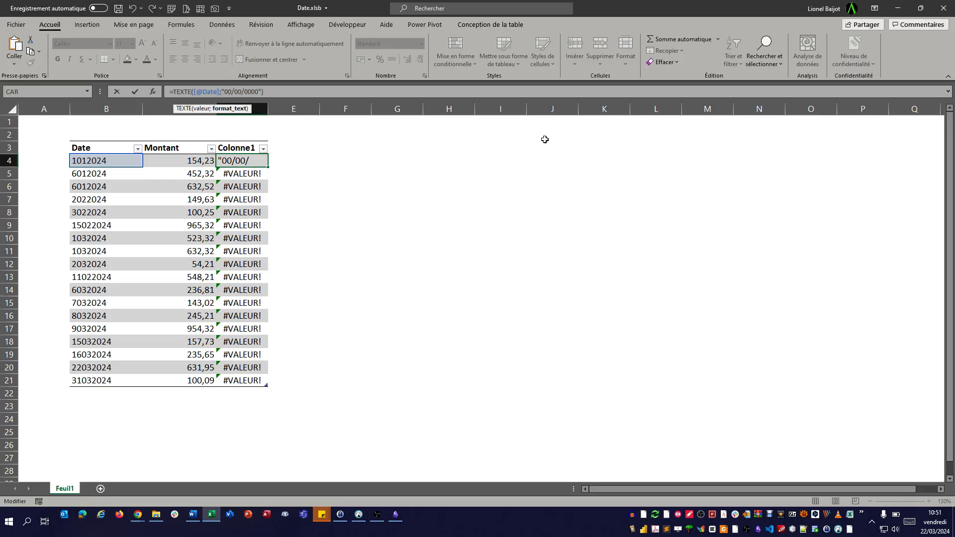
text(\/00\)
key(Return)
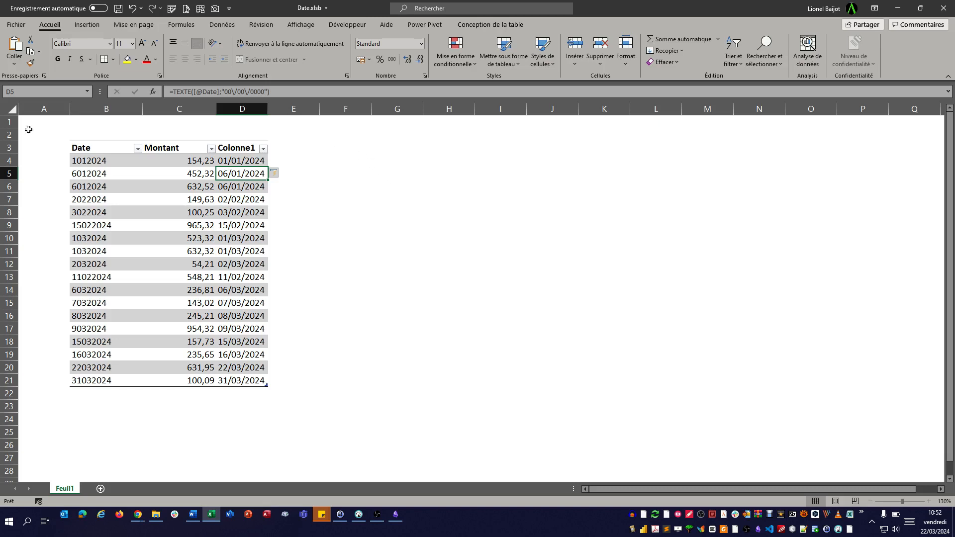
- Compare several Date entries with their converted values and review the Colonne1 filter list
click(71, 162)
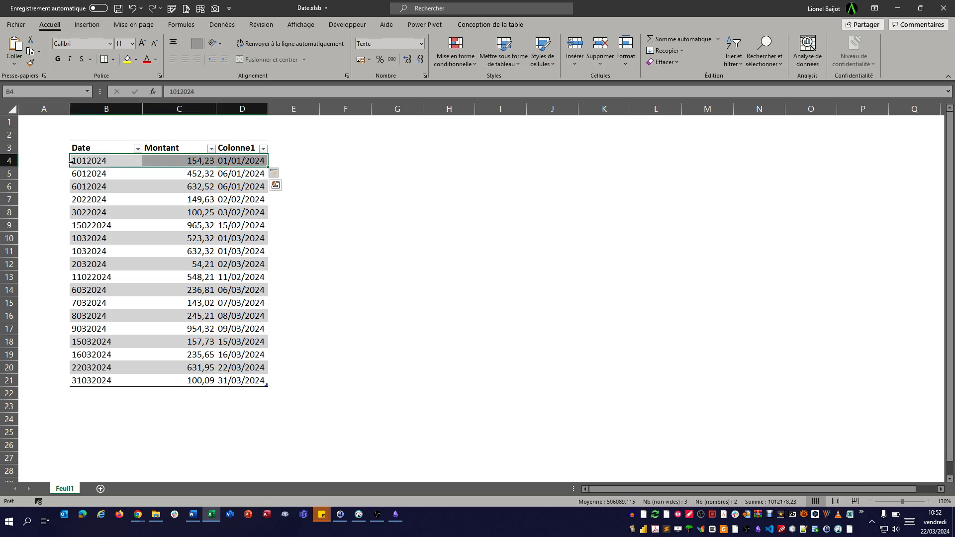
click(70, 227)
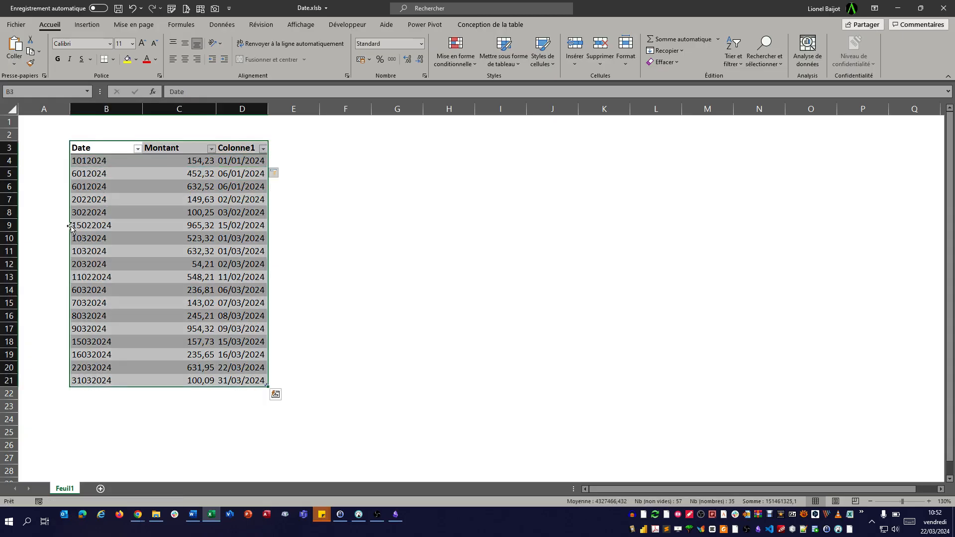
click(70, 226)
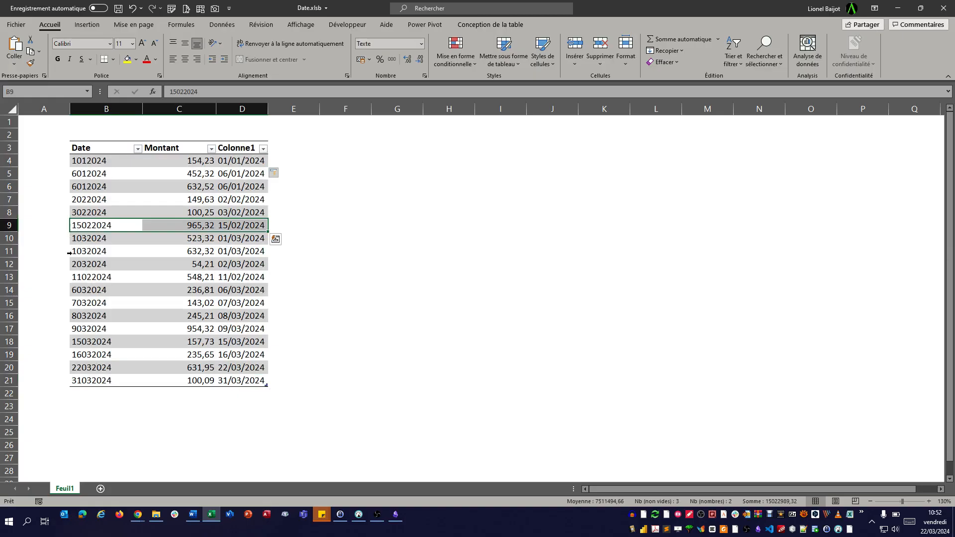
click(71, 276)
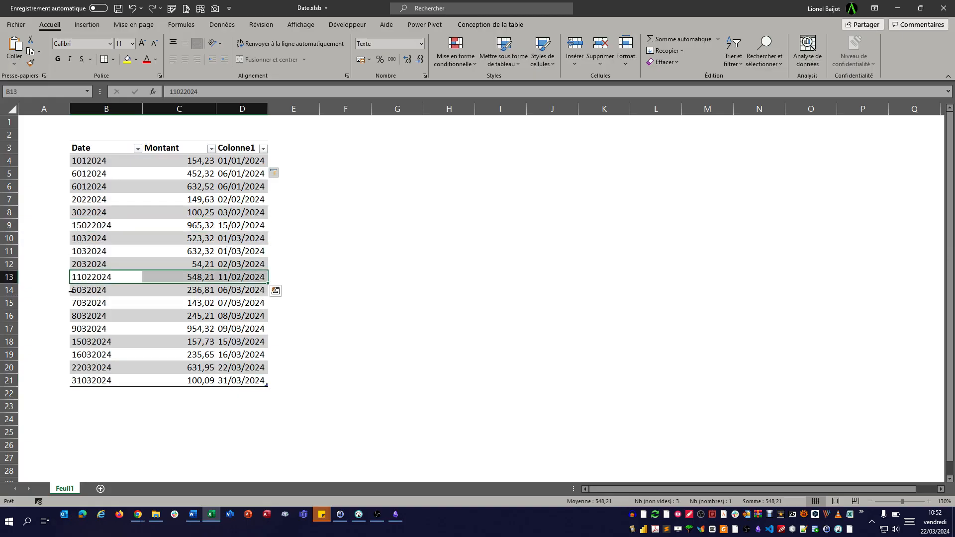
click(71, 291)
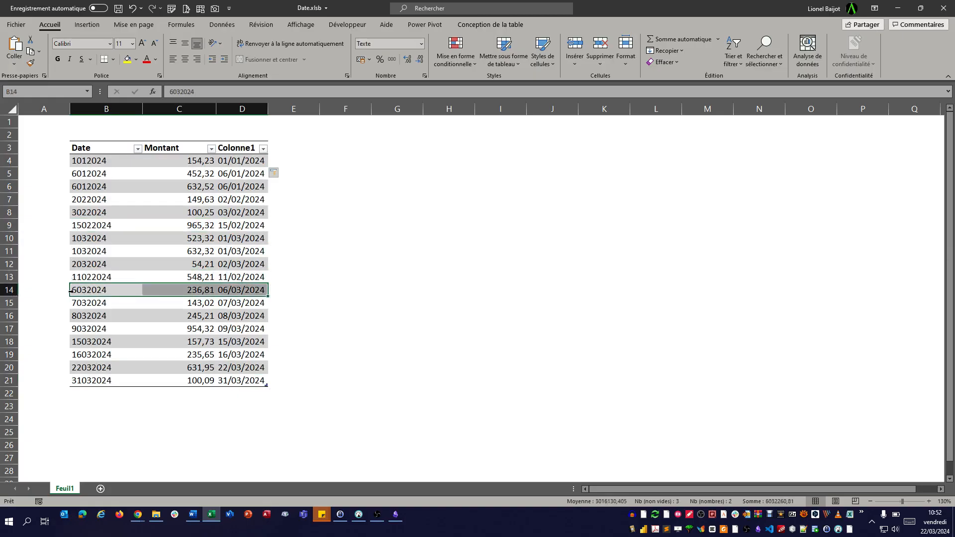
click(263, 151)
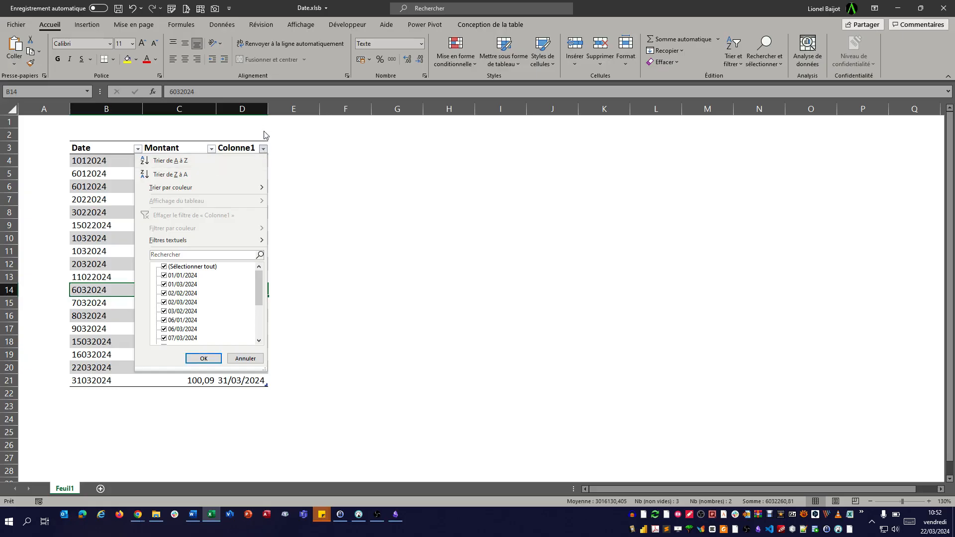
click(263, 149)
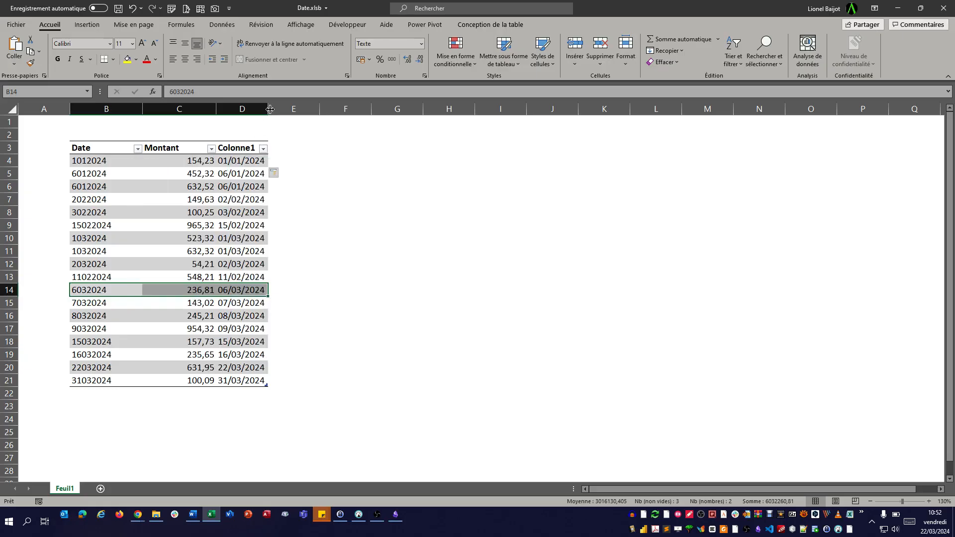
- Widen column D and multiply D4's TEXTE formula by 1 to turn the column's results into numbers
drag(267, 109, 295, 110)
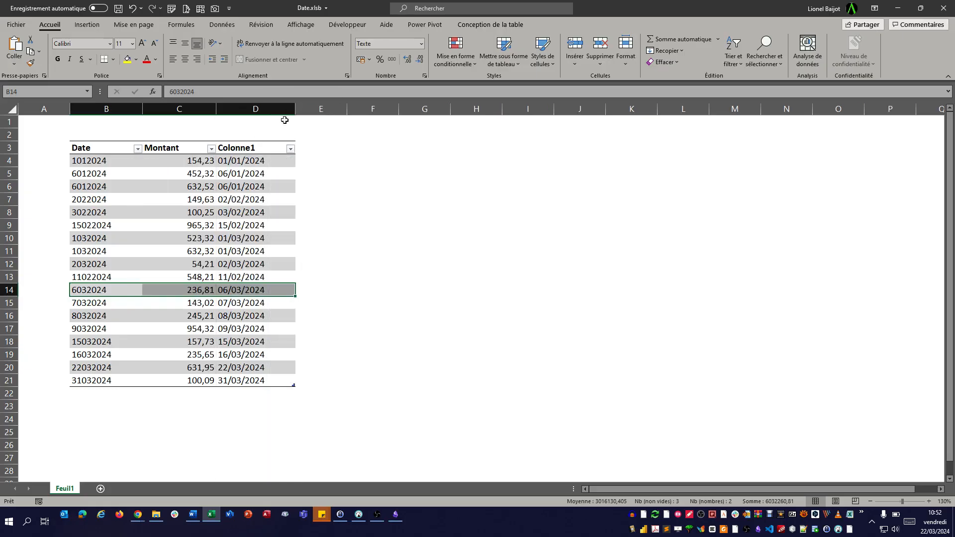
click(281, 163)
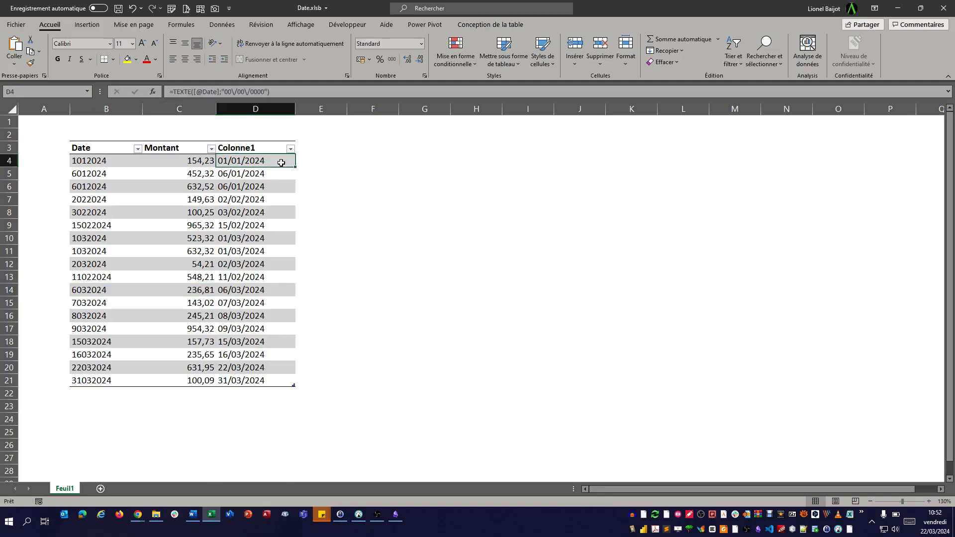
click(287, 91)
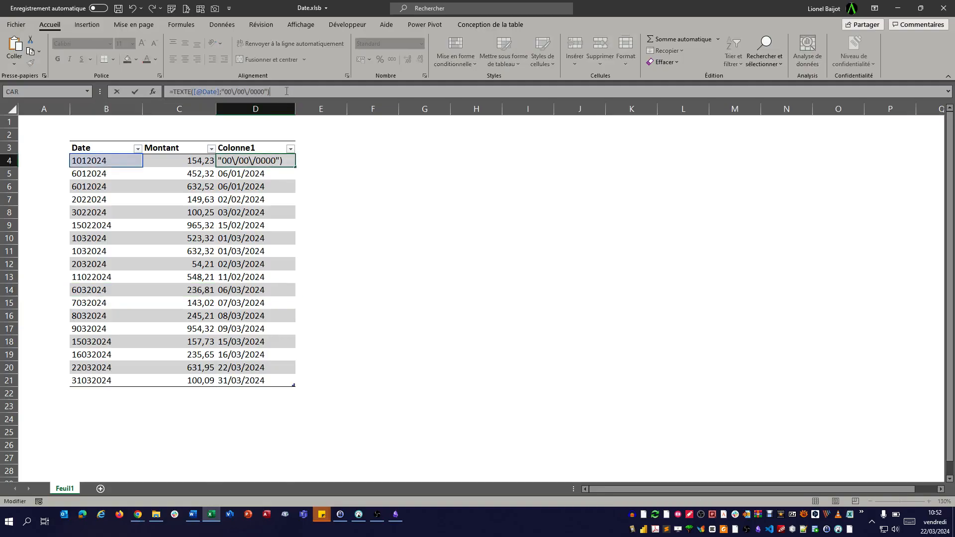
text(*1)
key(Return)
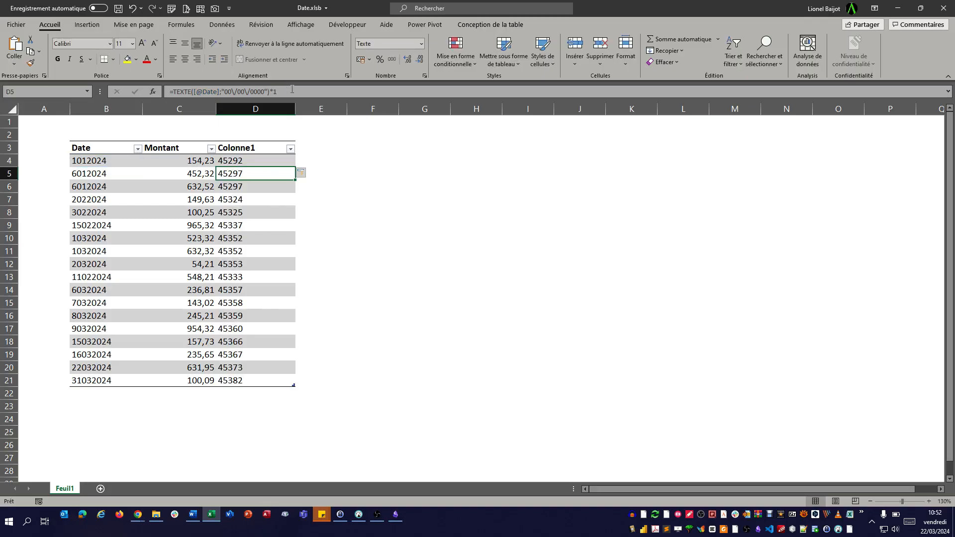
- Review the Colonne1 filter list
click(291, 149)
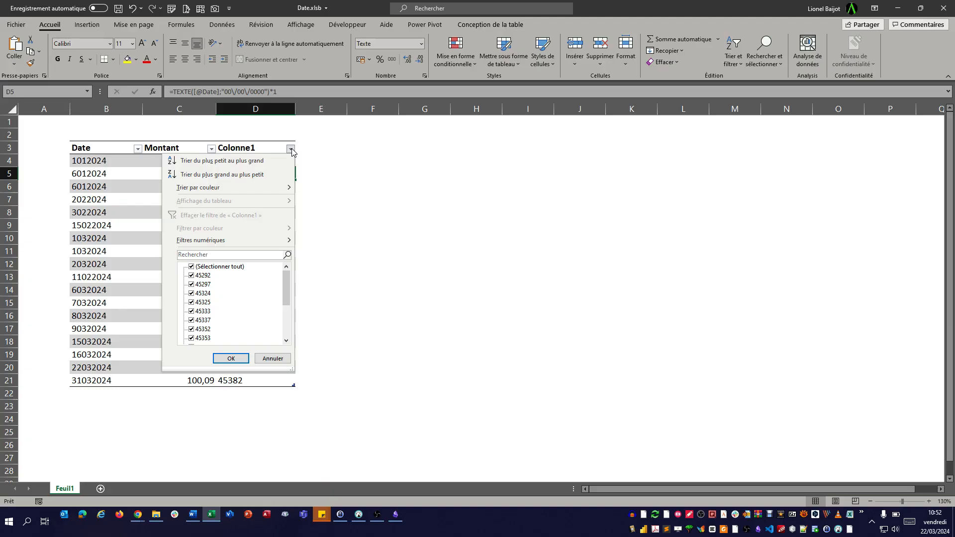
click(328, 165)
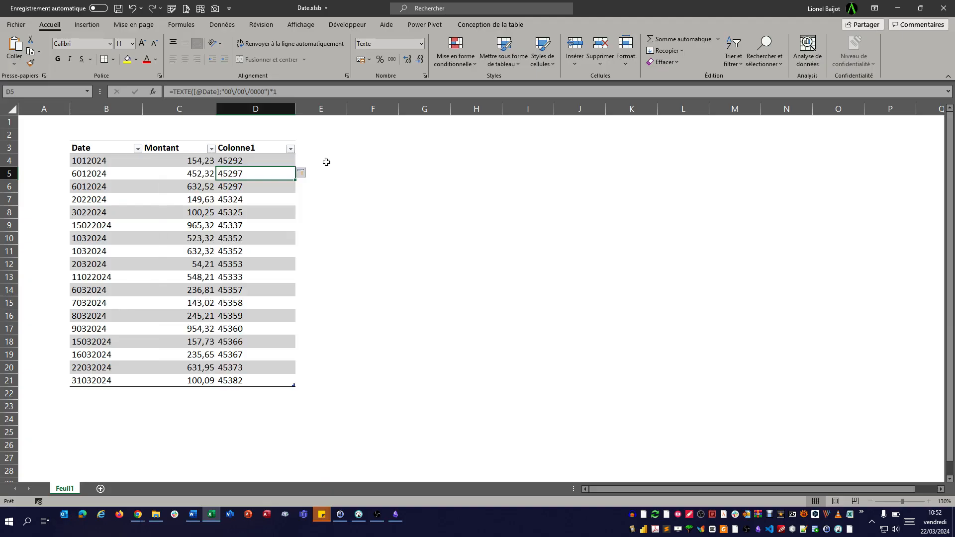
- Select the Colonne1 values from D4 down to D21 and apply the Date number format
click(286, 161)
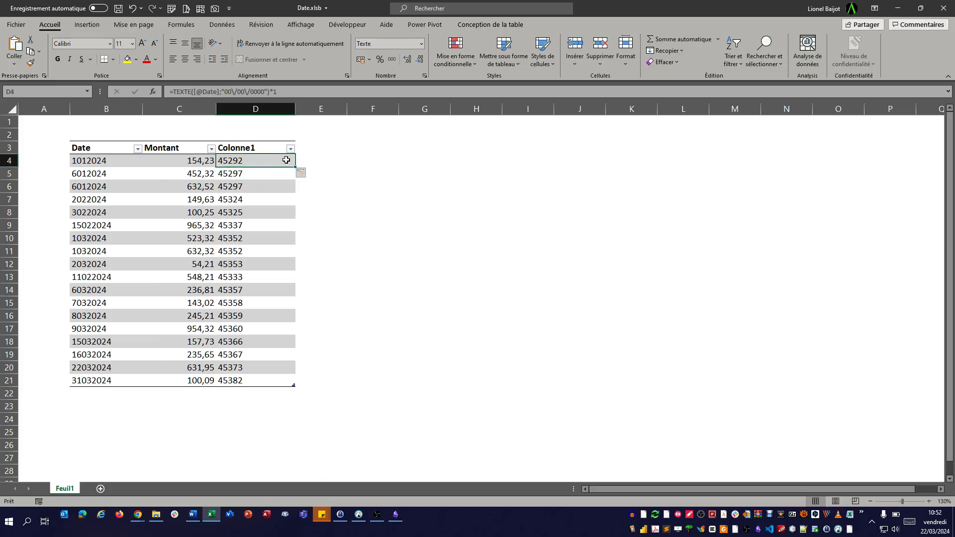
key(ctrl+shift+Down)
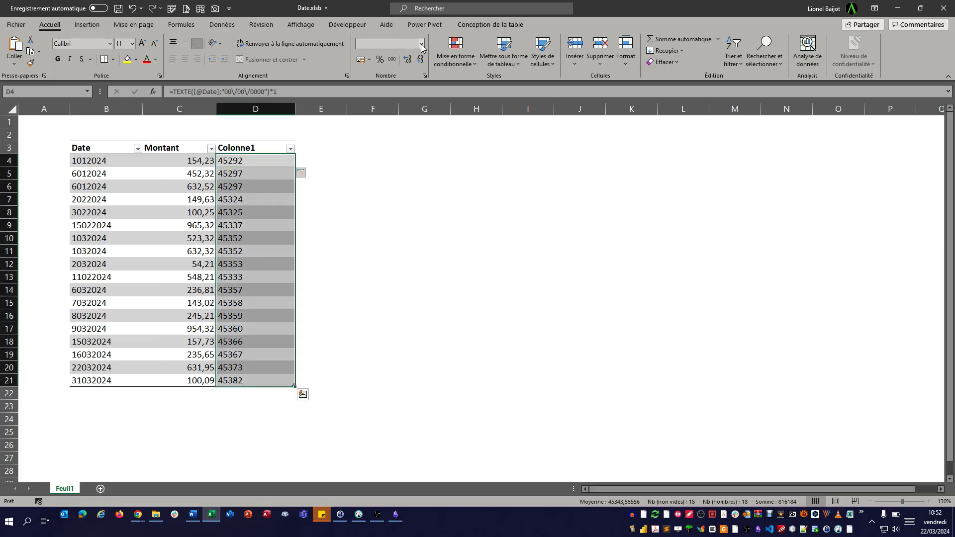
click(422, 44)
click(412, 154)
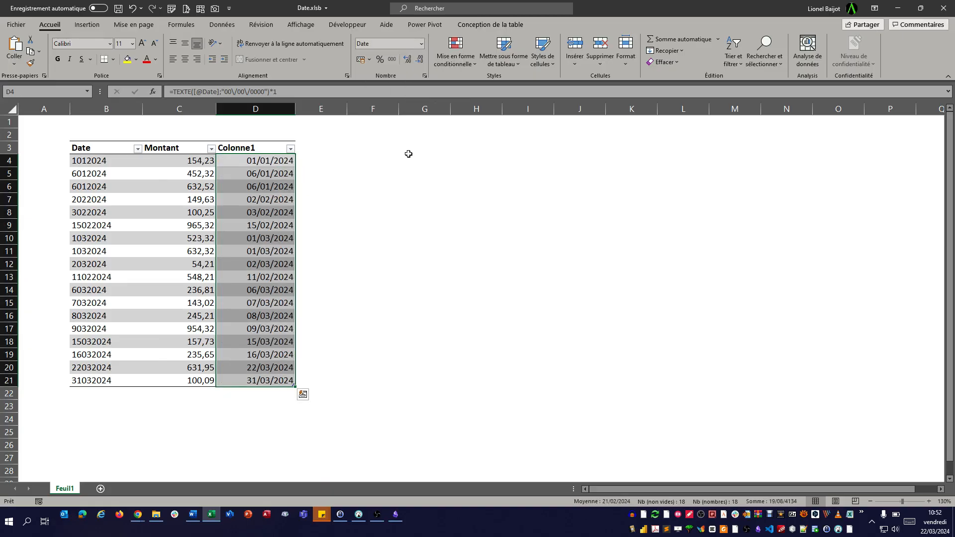
- Inspect the Colonne1 filter list grouped by year and month, expanding mars
click(291, 148)
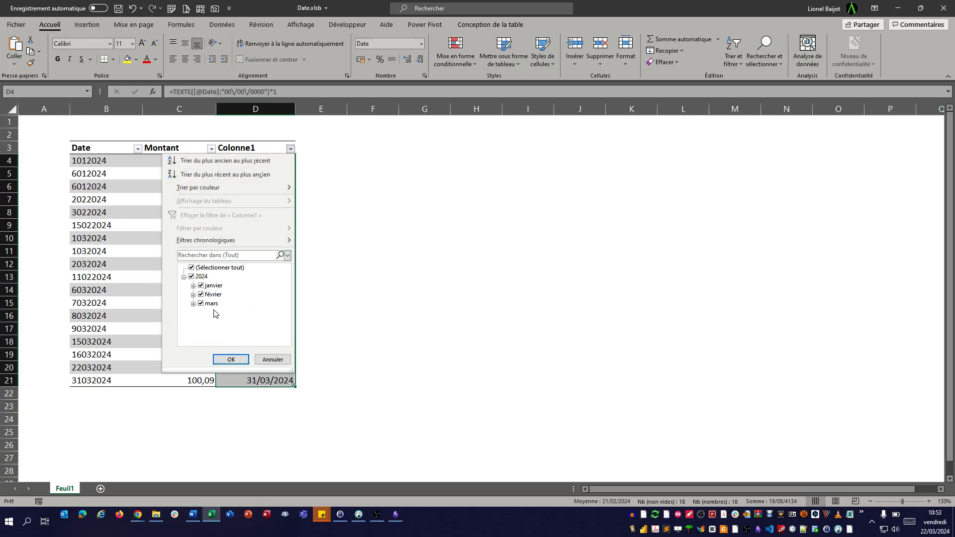
click(193, 304)
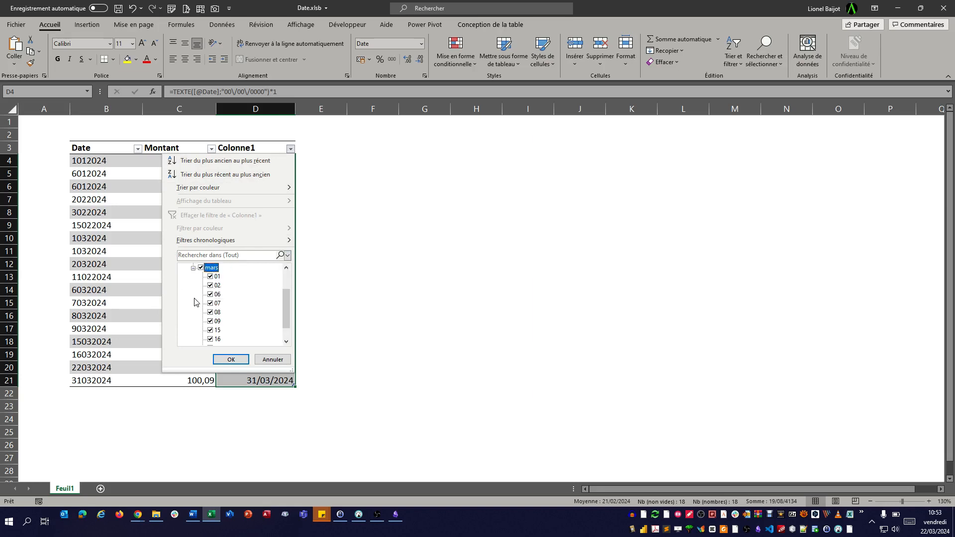
scroll(235, 299, up, 1)
click(231, 359)
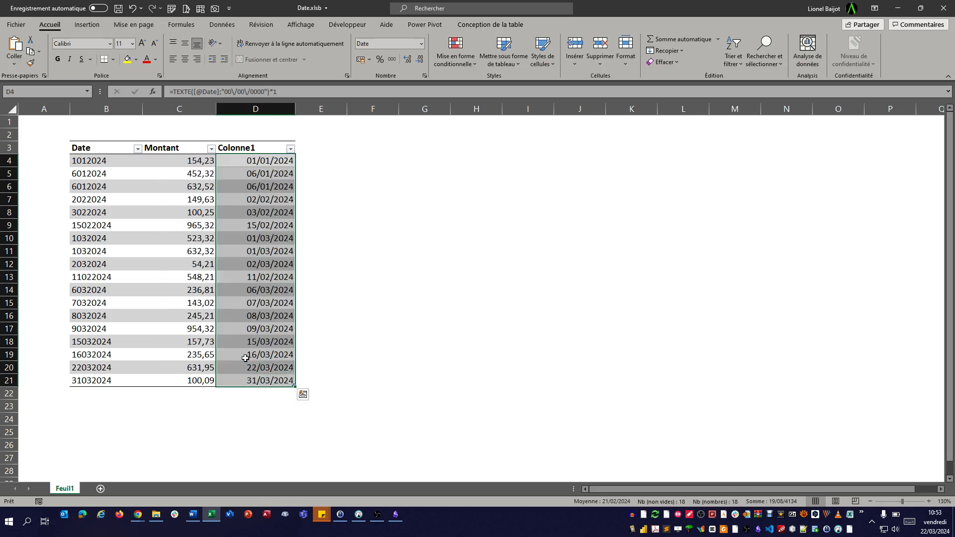
- Sort the table by Colonne1 from oldest to newest
click(372, 280)
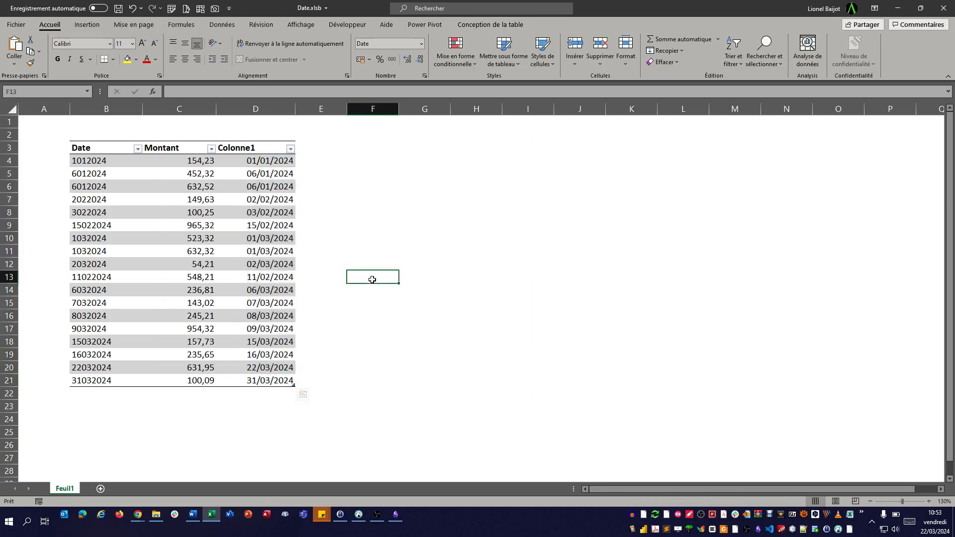
click(290, 148)
click(271, 162)
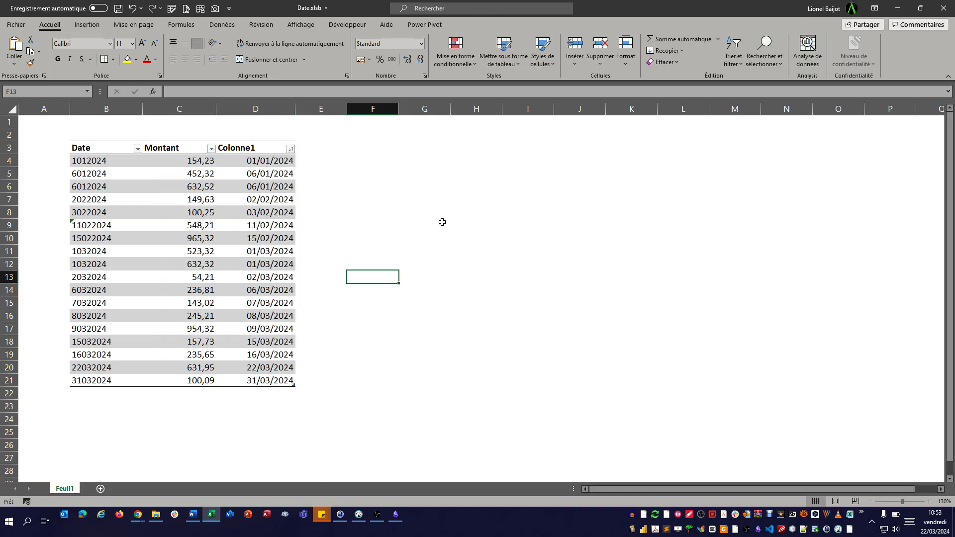